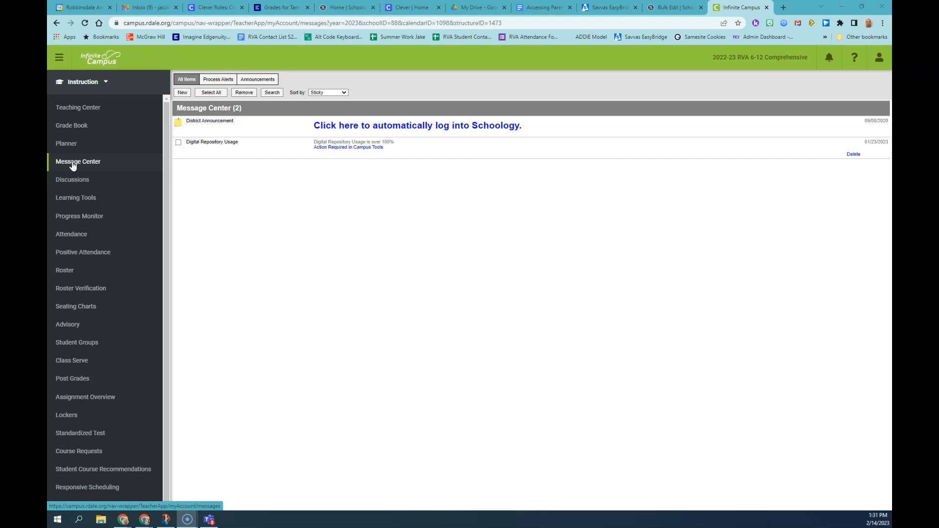
Create a new message in the Message Center with type Missing Assignment Message and the <new> template.
{"action": "left_click", "coordinate": [72, 164]}
{"action": "left_click", "coordinate": [183, 93]}
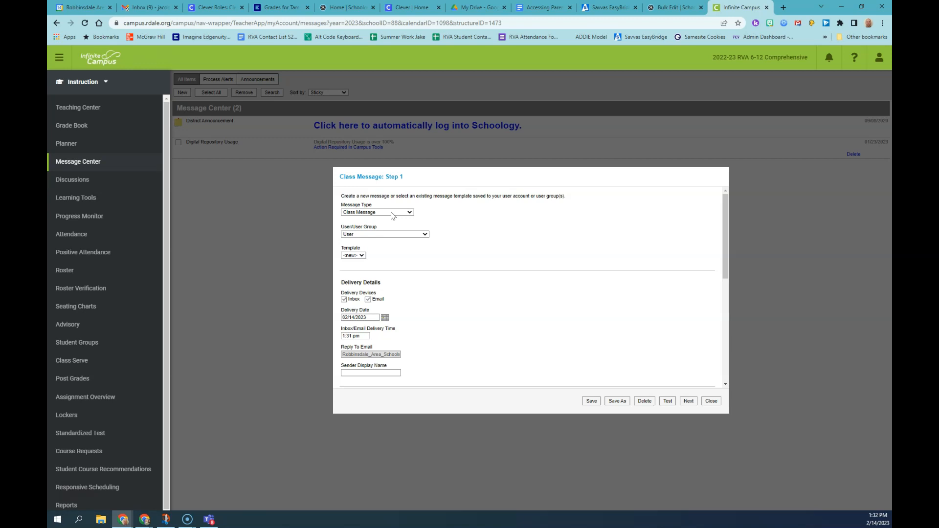
{"action": "left_click", "coordinate": [391, 212]}
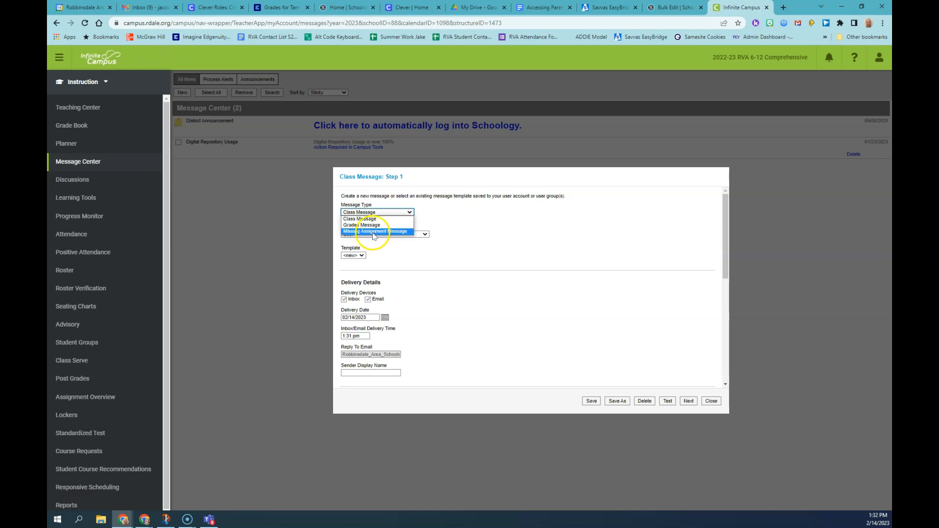
{"action": "left_click", "coordinate": [374, 231]}
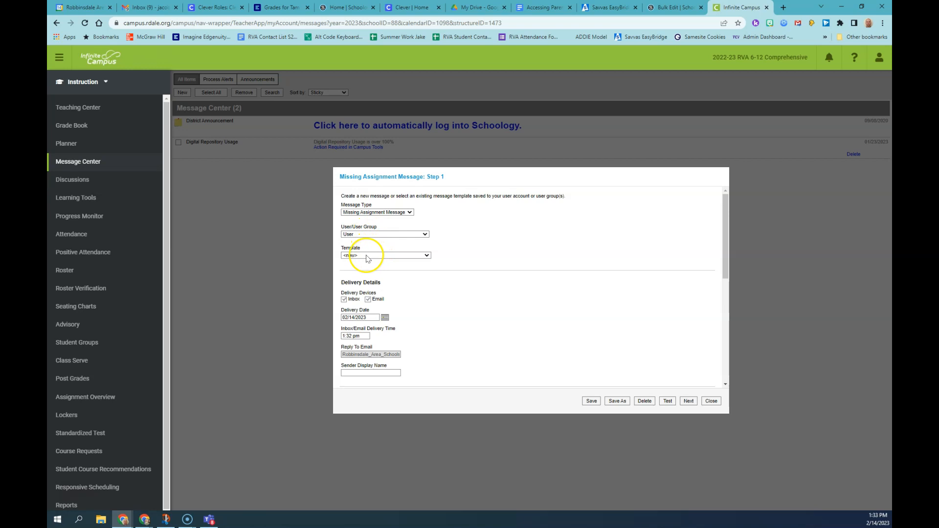
{"action": "left_click", "coordinate": [381, 257]}
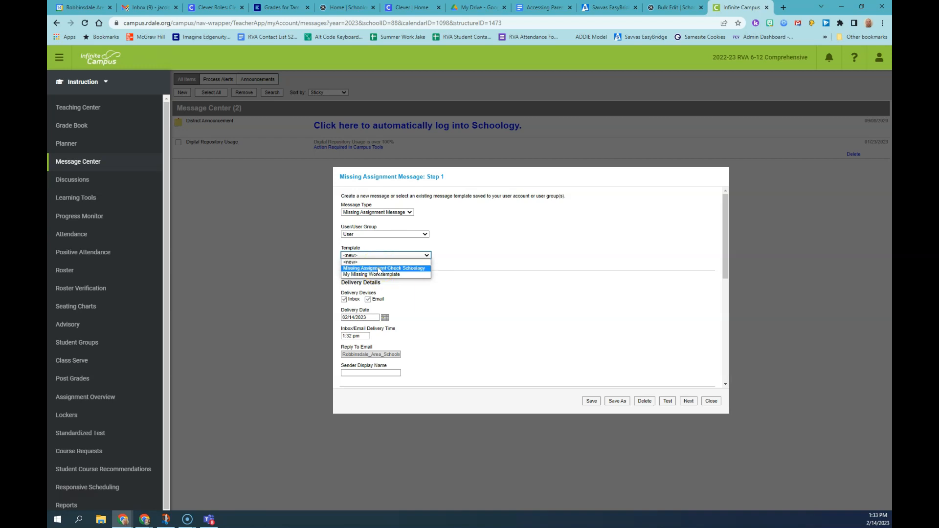
{"action": "left_click", "coordinate": [380, 270]}
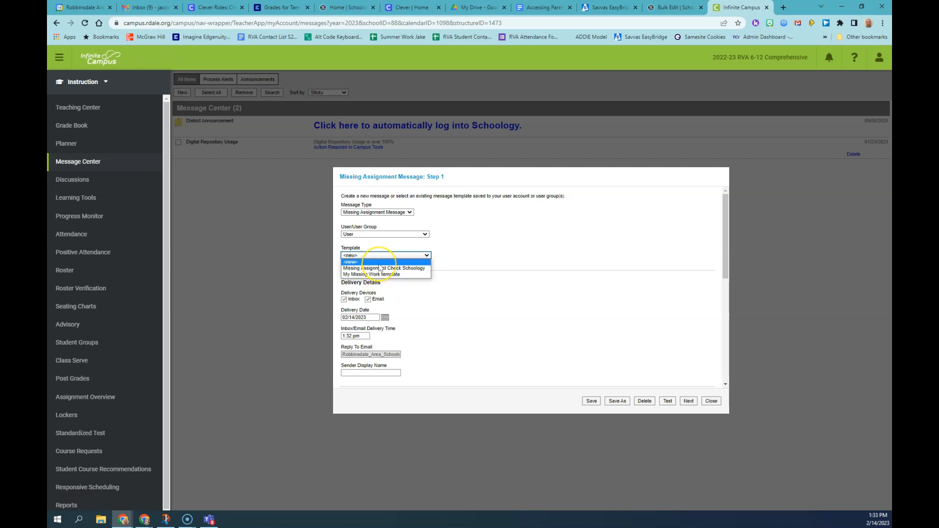
{"action": "left_click", "coordinate": [380, 265]}
{"action": "left_click", "coordinate": [454, 267]}
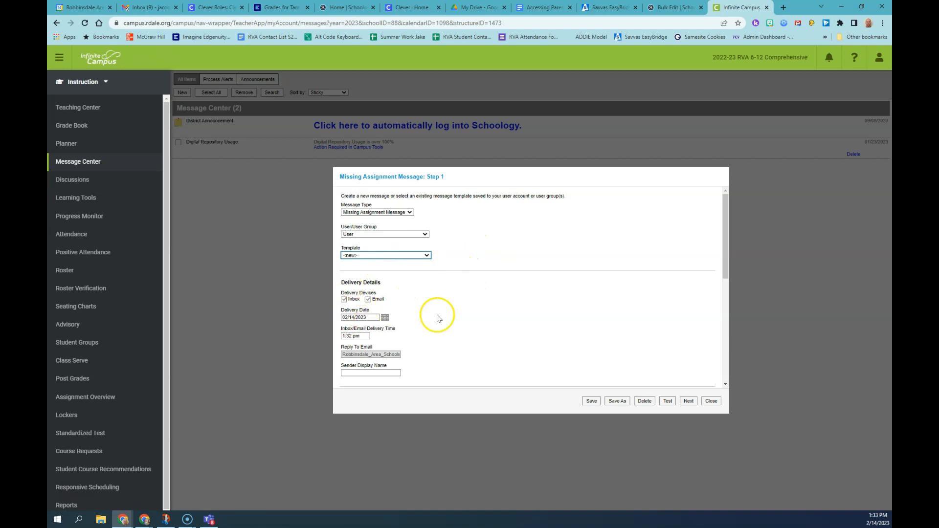
{"action": "scroll", "coordinate": [435, 313], "scroll_direction": "down", "scroll_amount": 1}
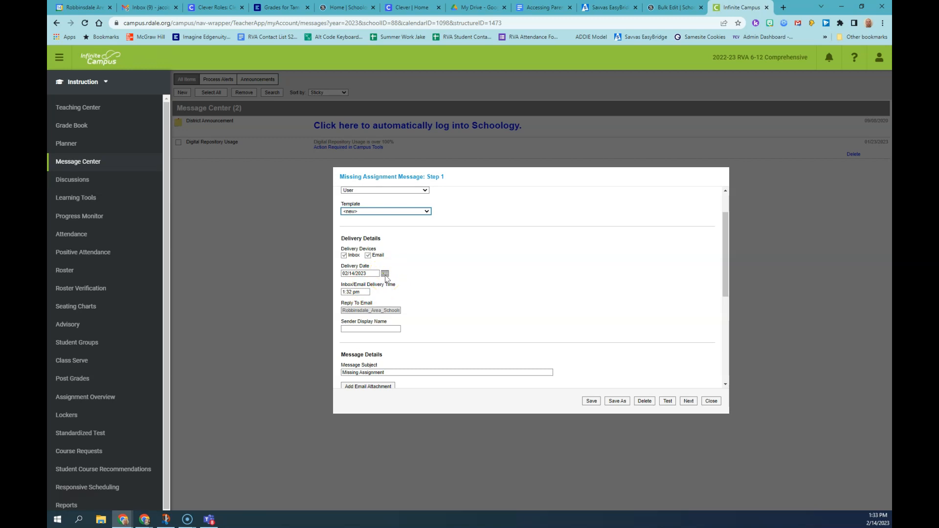
{"action": "left_click", "coordinate": [363, 329]}
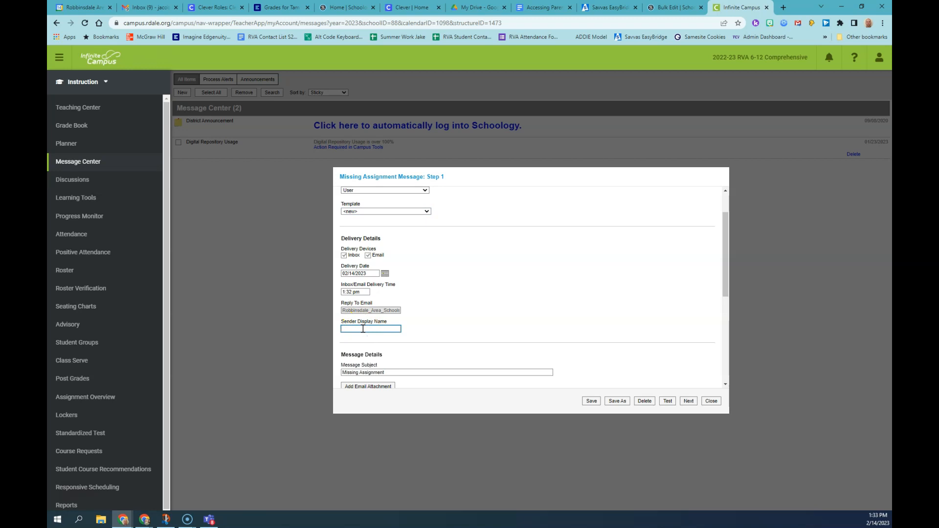
{"action": "type", "text": "Teacher"}
{"action": "key", "text": "BackSpace"}
{"action": "key", "text": "BackSpace"}
{"action": "key", "text": "BackSpace"}
{"action": "key", "text": "BackSpace"}
{"action": "key", "text": "BackSpace"}
Change the message subject to "Here's work your student is missing in Class X".
{"action": "scroll", "coordinate": [450, 260], "scroll_direction": "down", "scroll_amount": 2}
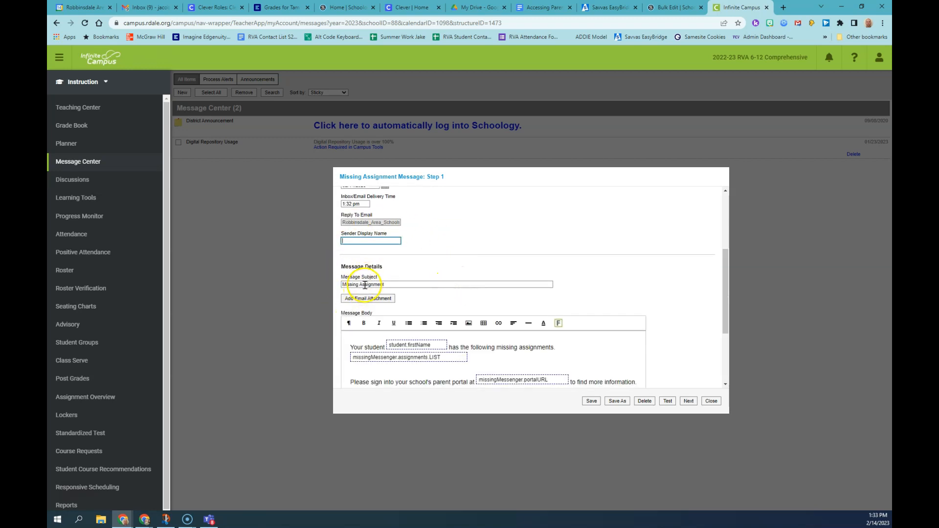
{"action": "left_click", "coordinate": [393, 285]}
{"action": "left_click_drag", "start_coordinate": [394, 284], "coordinate": [330, 291]}
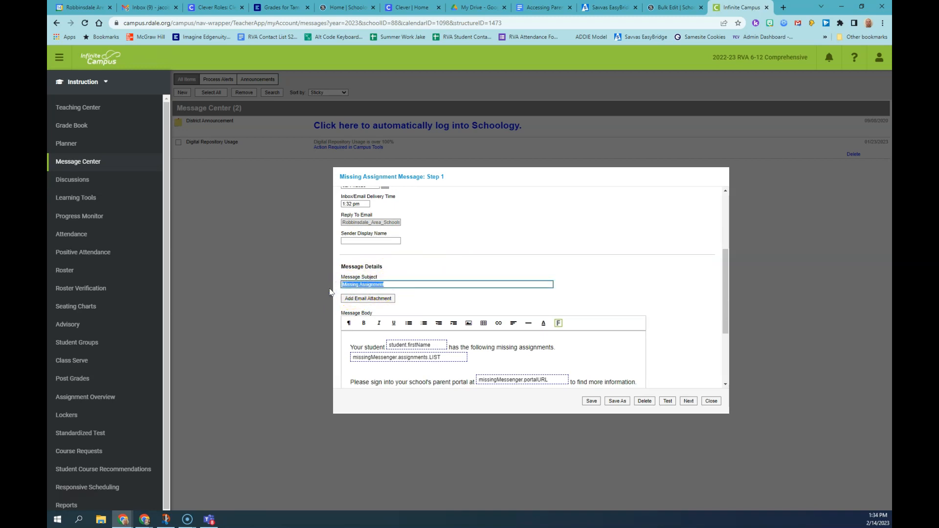
{"action": "type", "text": "Here's work y"}
{"action": "type", "text": "our"}
{"action": "type", "text": " chi"}
{"action": "key", "text": "BackSpace"}
{"action": "type", "text": "student is missing in Class X"}
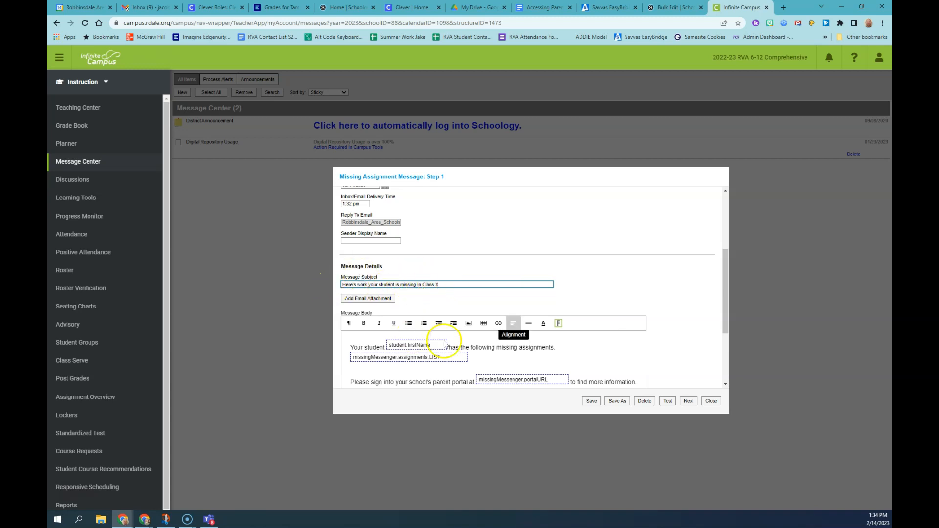
Reword the last sentence of the message body to "Please sign into Schoology at learn.rdale.org to find more detailed information.".
{"action": "scroll", "coordinate": [523, 293], "scroll_direction": "down", "scroll_amount": 1}
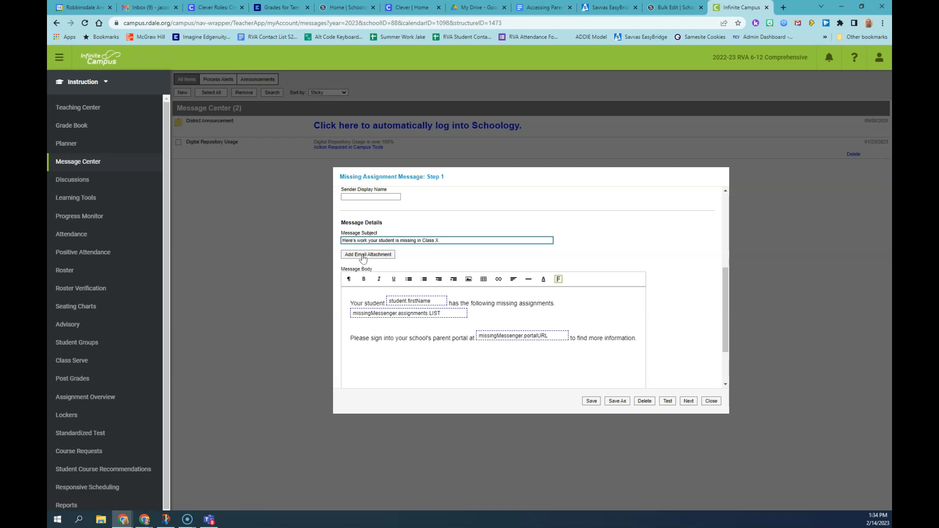
{"action": "scroll", "coordinate": [484, 289], "scroll_direction": "down", "scroll_amount": 2}
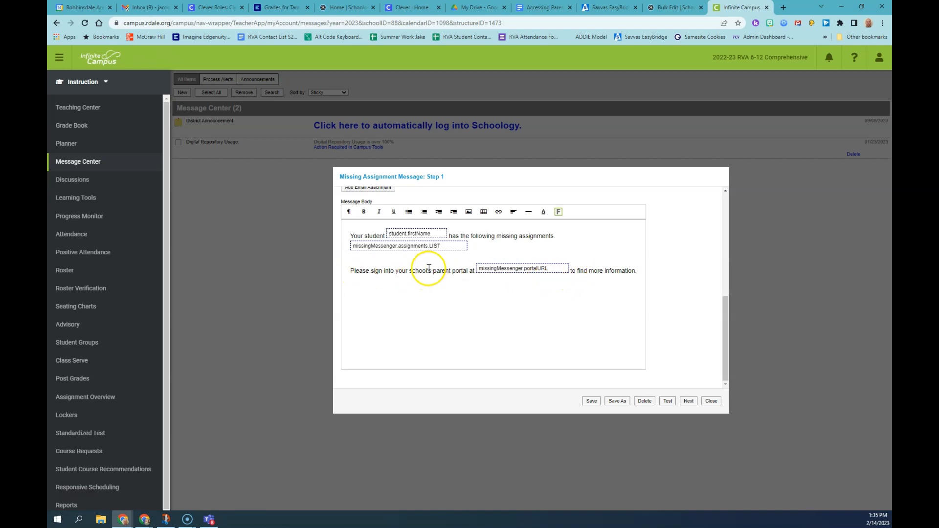
{"action": "left_click_drag", "start_coordinate": [396, 271], "coordinate": [570, 269]}
{"action": "type", "text": "Schoo"}
{"action": "type", "text": "logy at learn"}
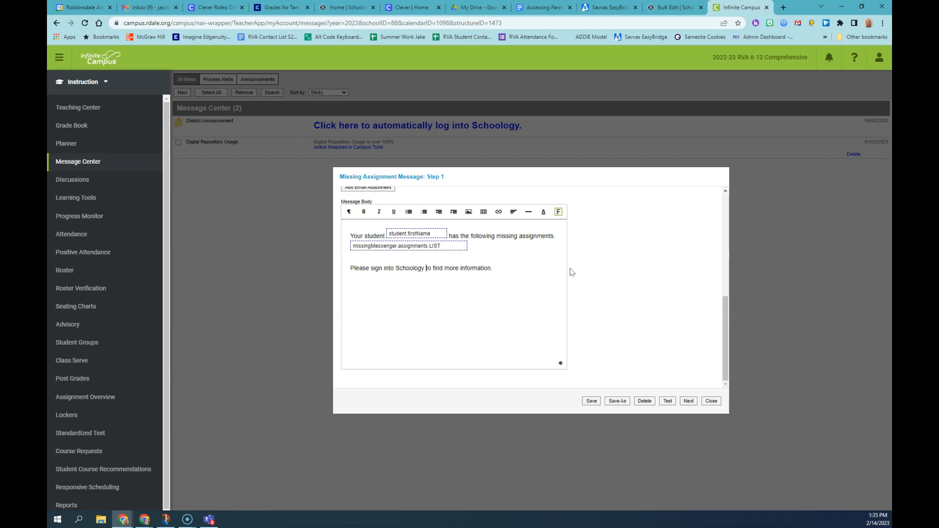
{"action": "type", "text": ".rdale.org"}
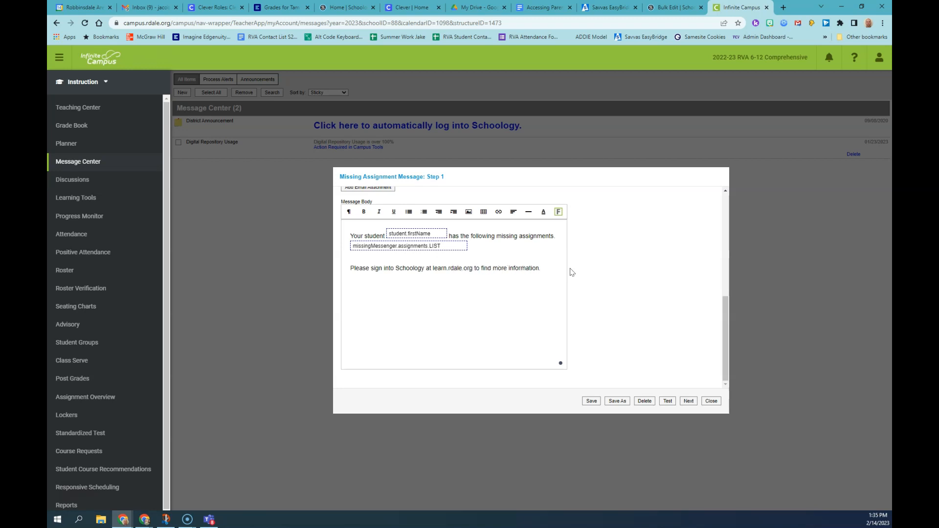
{"action": "left_click", "coordinate": [507, 268]}
{"action": "type", "text": "detailed"}
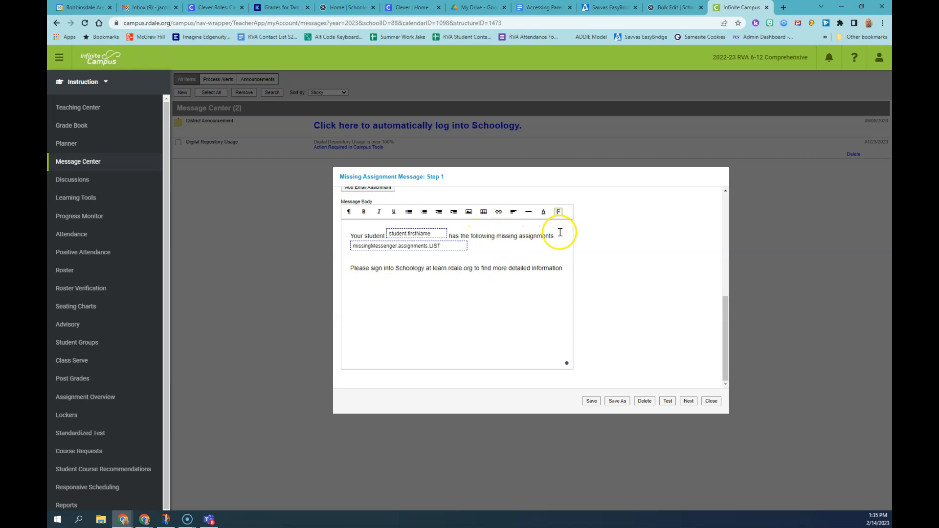
Above the Schoology sentence, add "If no assignments are listed above, that means your student is caught up on their work." followed by a blank line.
{"action": "left_click", "coordinate": [351, 265]}
{"action": "key", "text": "Return"}
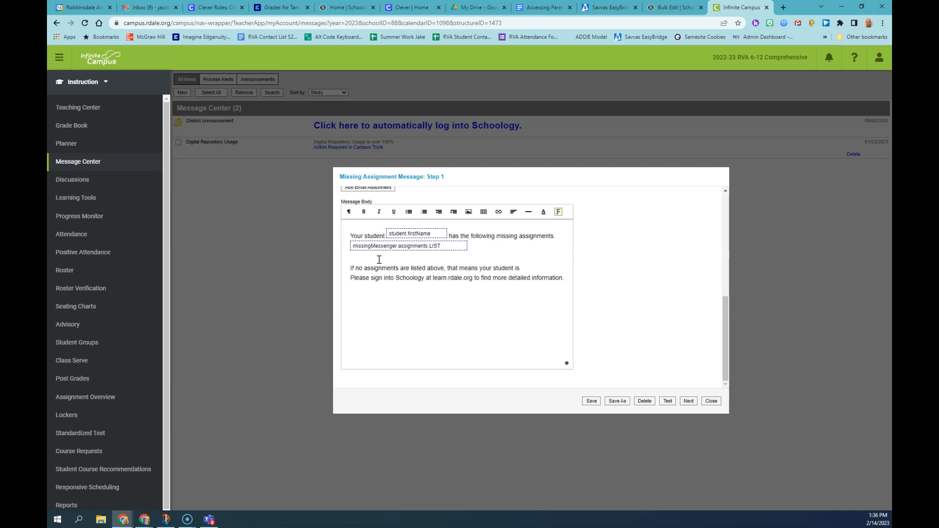
{"action": "type", "text": "their work."}
{"action": "key", "text": "Return"}
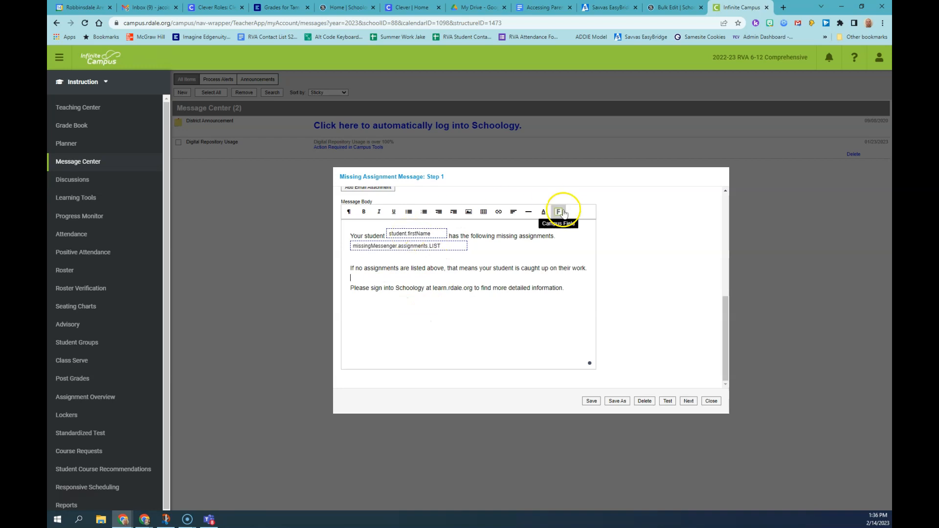
Save the message as a User template titled with the teacher's name and "Missing Work Update", and close the message.
{"action": "scroll", "coordinate": [574, 318], "scroll_direction": "up", "scroll_amount": 3}
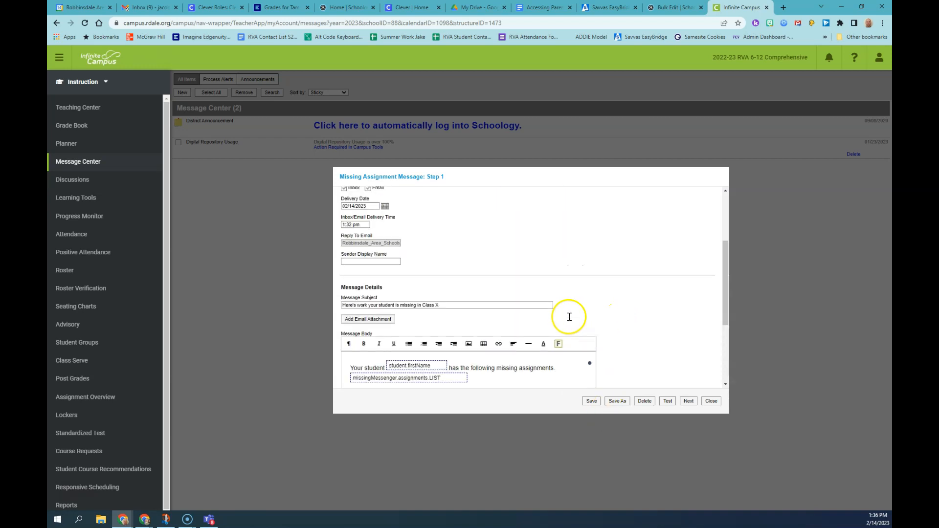
{"action": "scroll", "coordinate": [563, 320], "scroll_direction": "down", "scroll_amount": 3}
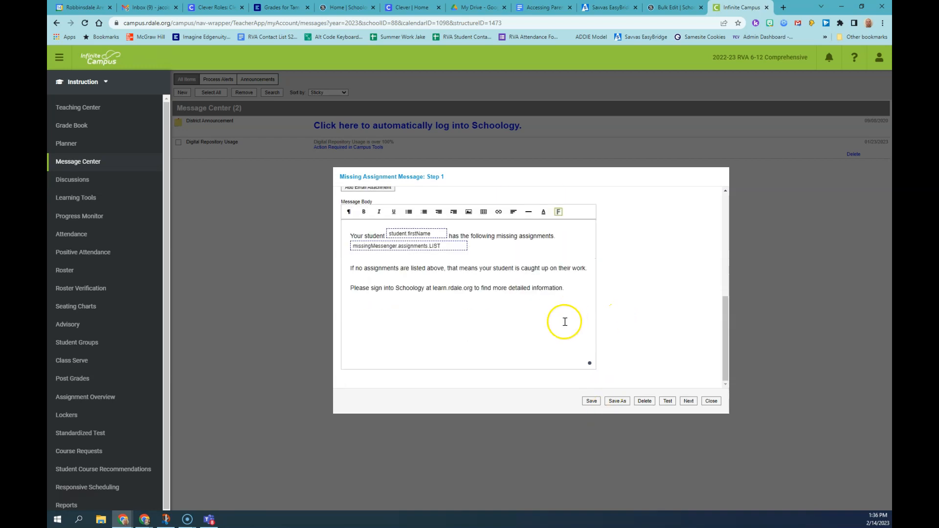
{"action": "left_click", "coordinate": [616, 401]}
{"action": "left_click", "coordinate": [446, 287]}
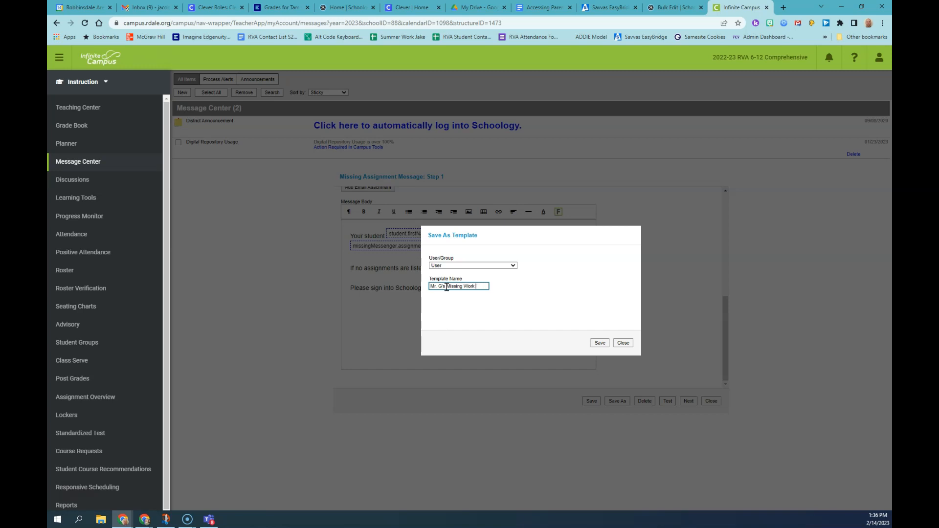
{"action": "type", "text": "date"}
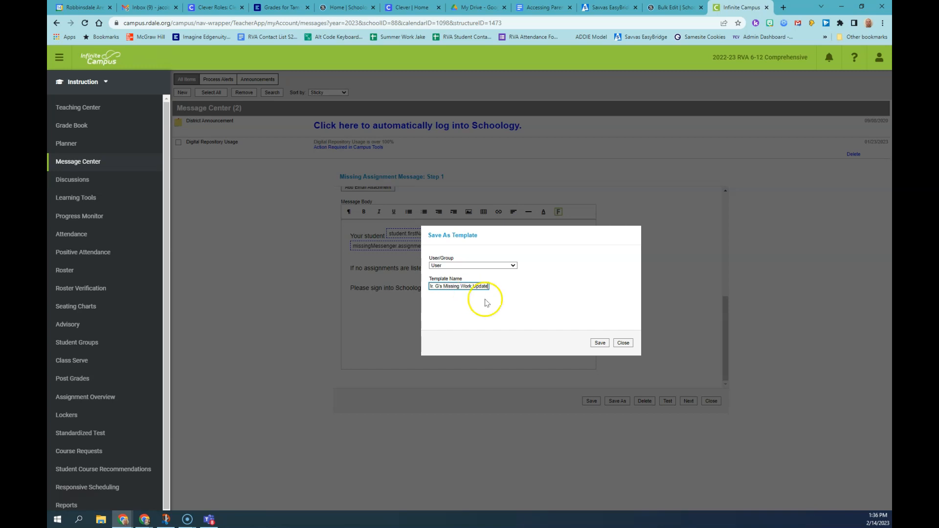
{"action": "left_click", "coordinate": [599, 343]}
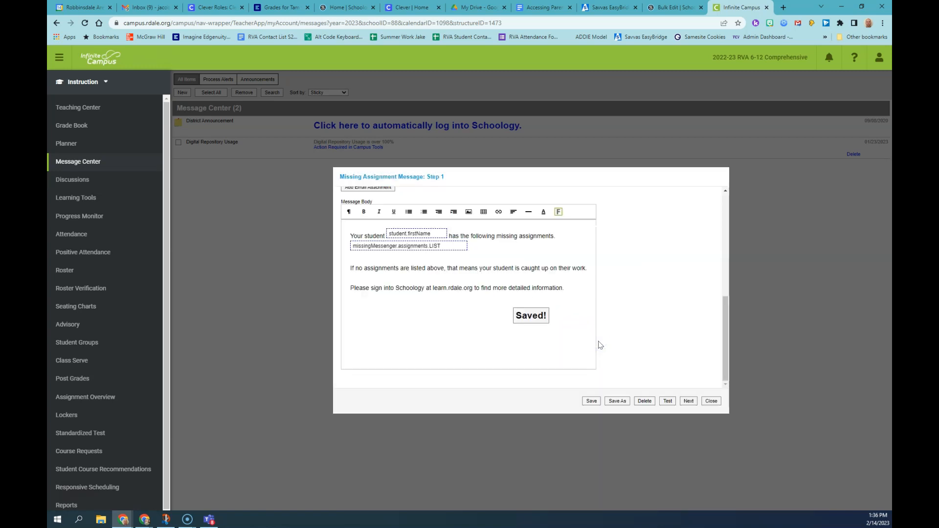
{"action": "scroll", "coordinate": [632, 324], "scroll_direction": "up", "scroll_amount": 5}
{"action": "scroll", "coordinate": [632, 324], "scroll_direction": "up", "scroll_amount": 2}
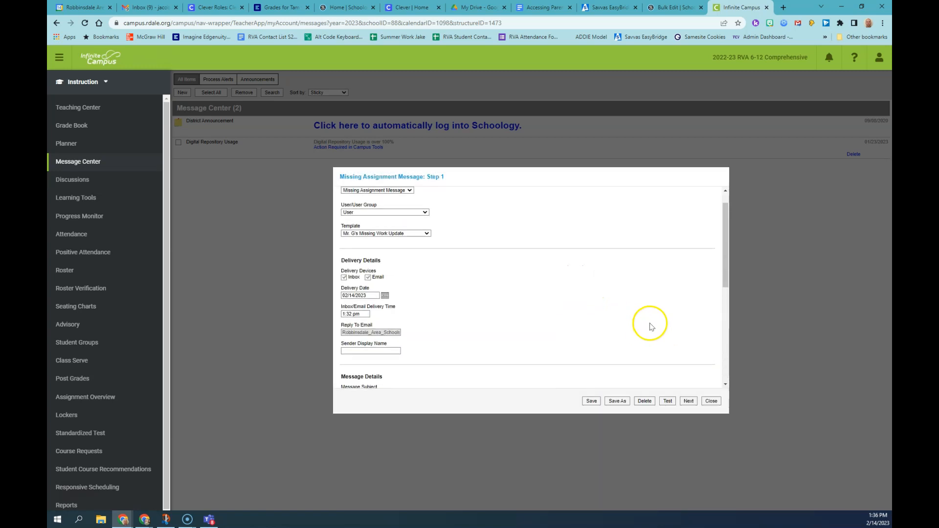
{"action": "left_click", "coordinate": [711, 401]}
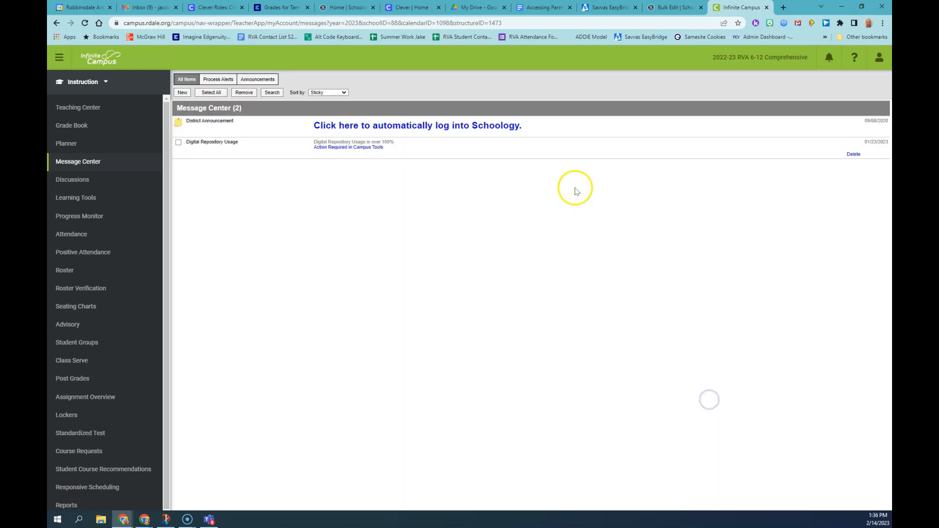
Create another Missing Assignment Message and load the teacher's saved "Missing Work Update" template.
{"action": "left_click", "coordinate": [180, 94]}
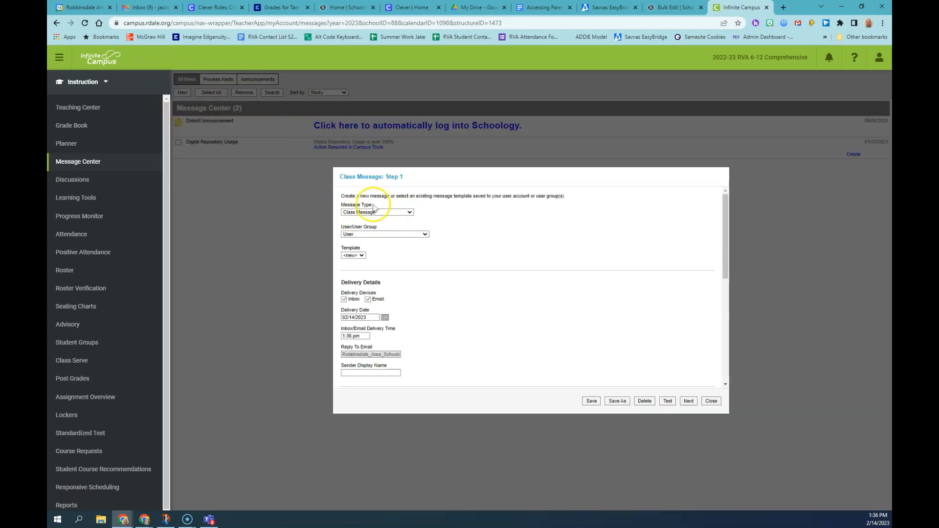
{"action": "left_click", "coordinate": [360, 255]}
{"action": "left_click", "coordinate": [360, 257]}
{"action": "left_click", "coordinate": [406, 213]}
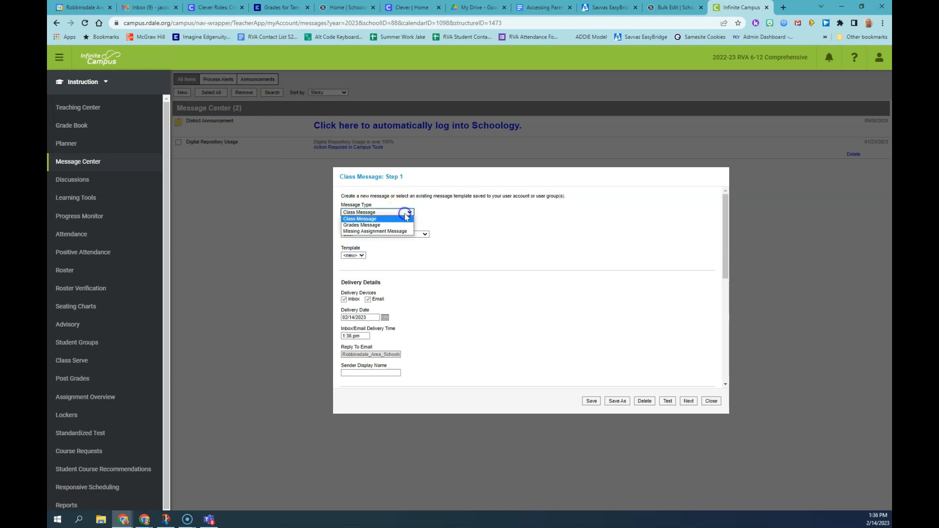
{"action": "left_click", "coordinate": [386, 232]}
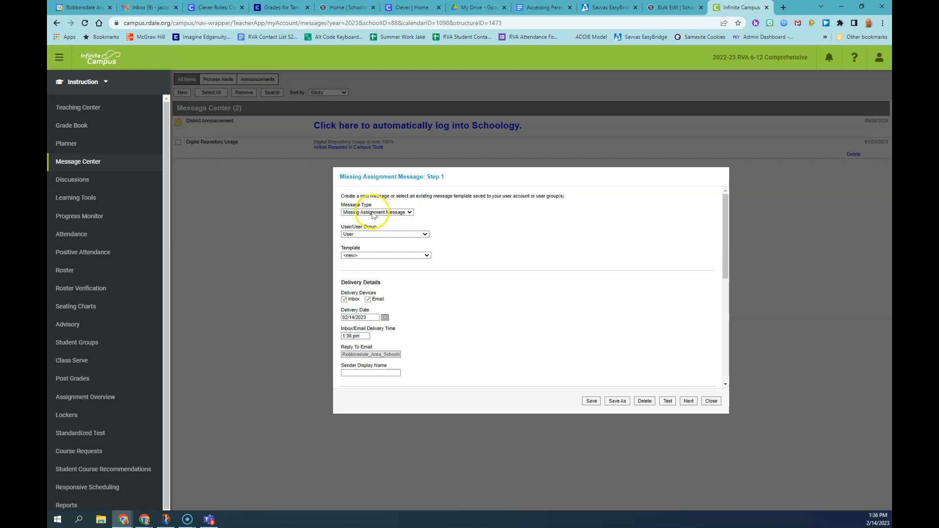
{"action": "left_click", "coordinate": [412, 258]}
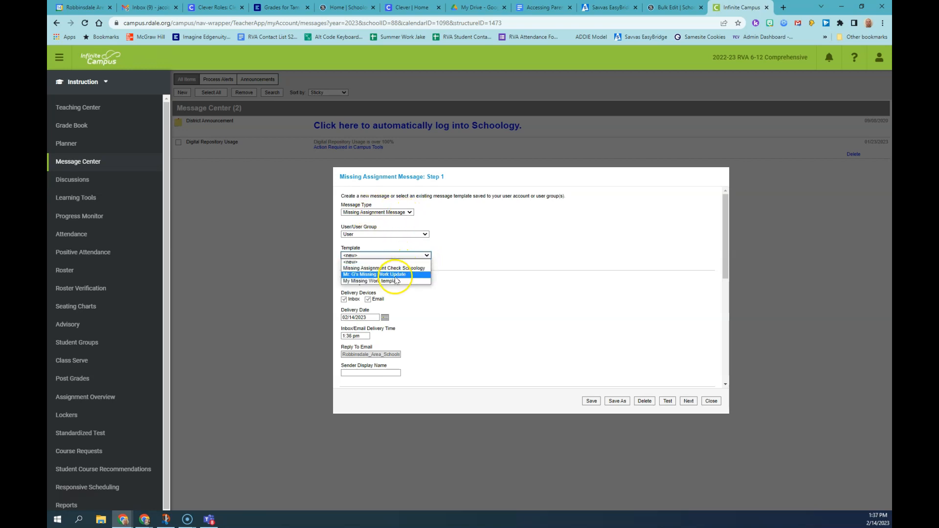
{"action": "left_click", "coordinate": [387, 275]}
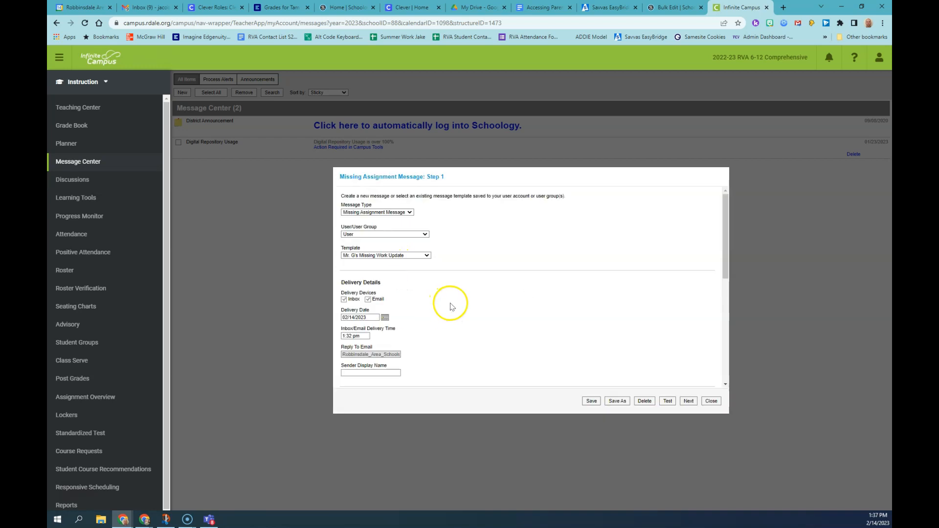
Enter the teacher's name as the sender display name and continue to the student selection step.
{"action": "scroll", "coordinate": [448, 306], "scroll_direction": "down", "scroll_amount": 3}
{"action": "left_click", "coordinate": [371, 242]}
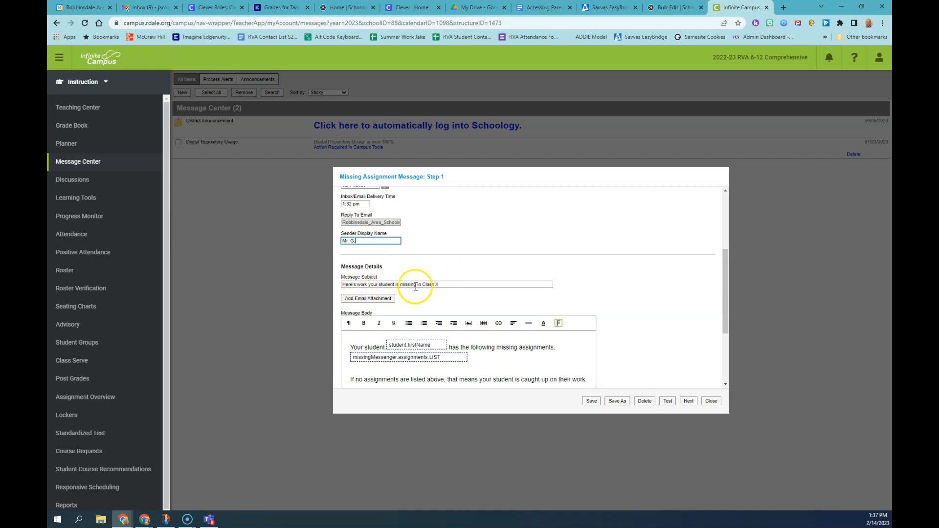
{"action": "scroll", "coordinate": [522, 310], "scroll_direction": "down", "scroll_amount": 1}
{"action": "scroll", "coordinate": [522, 311], "scroll_direction": "down", "scroll_amount": 1}
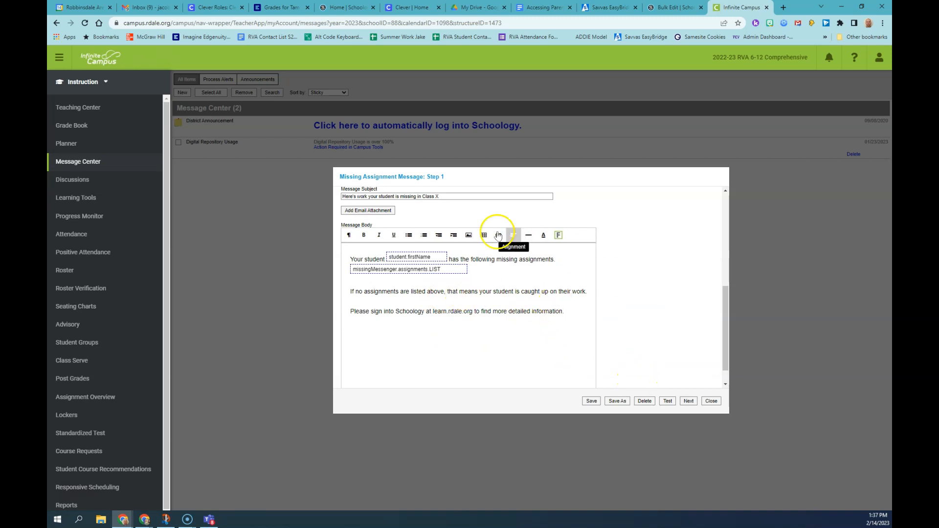
{"action": "left_click", "coordinate": [684, 404]}
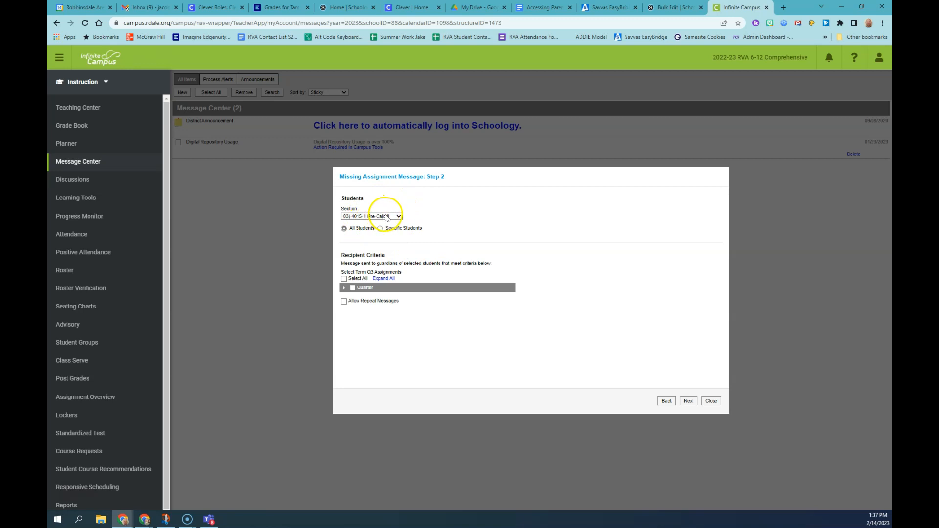
Choose the Term Q3 section 03) 4015-1 Pre-Calc II for the message.
{"action": "left_click", "coordinate": [388, 218]}
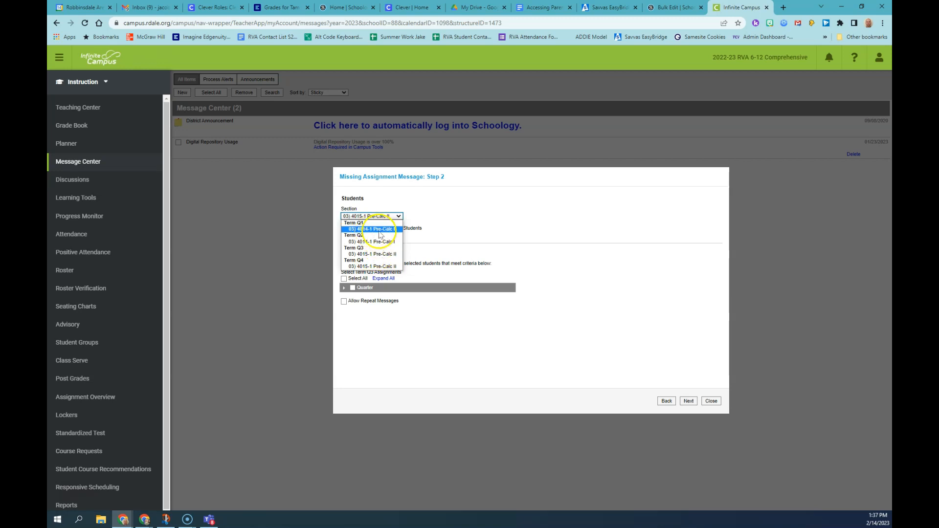
{"action": "left_click", "coordinate": [377, 255]}
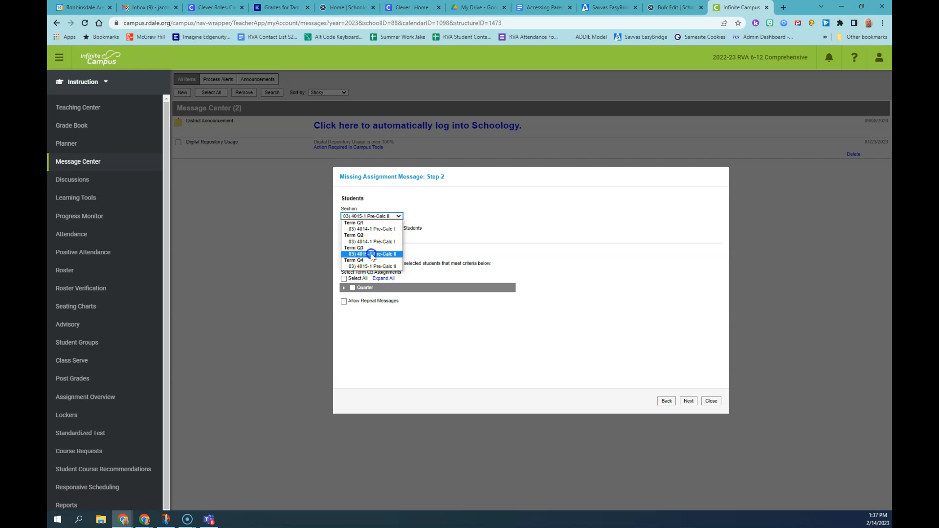
{"action": "left_click", "coordinate": [371, 255]}
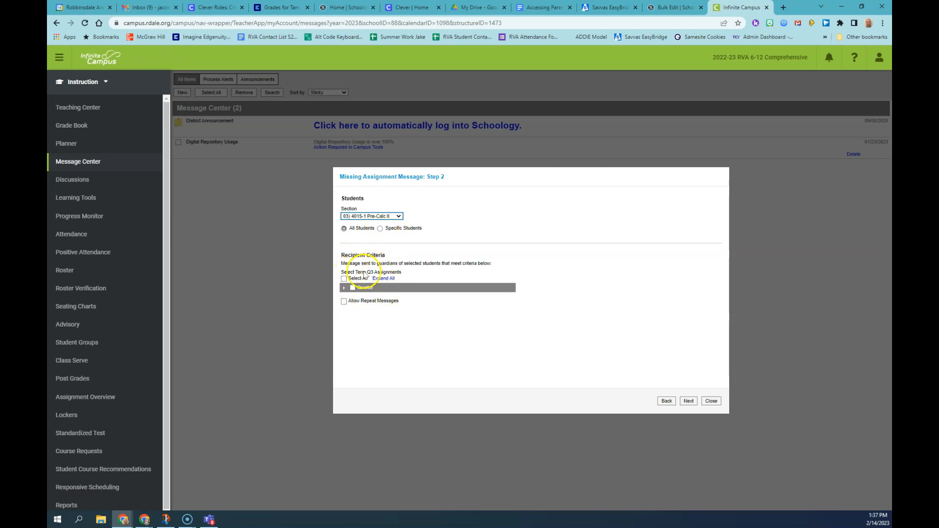
Select all Term Q3 assignments as recipient criteria, allow repeat messages, and continue to the following step.
{"action": "left_click", "coordinate": [344, 287]}
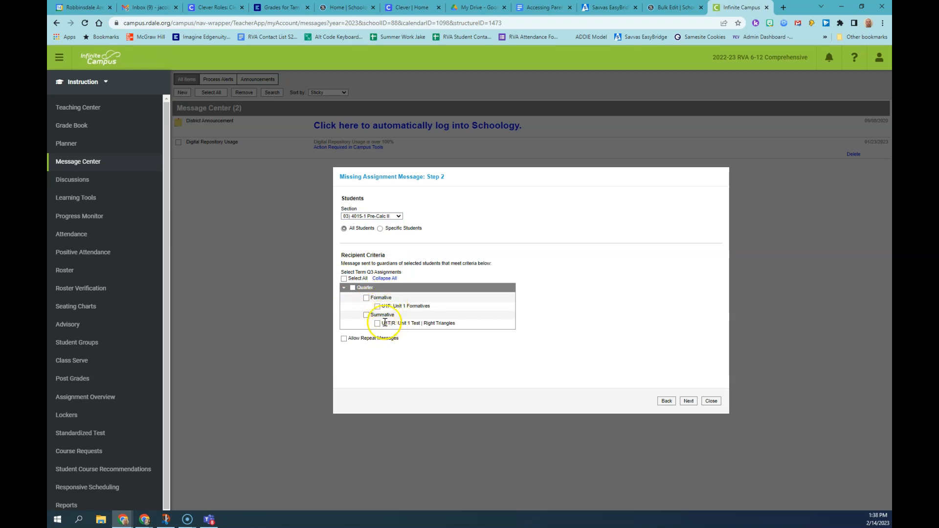
{"action": "left_click", "coordinate": [344, 280]}
{"action": "left_click", "coordinate": [344, 279]}
{"action": "left_click", "coordinate": [344, 290]}
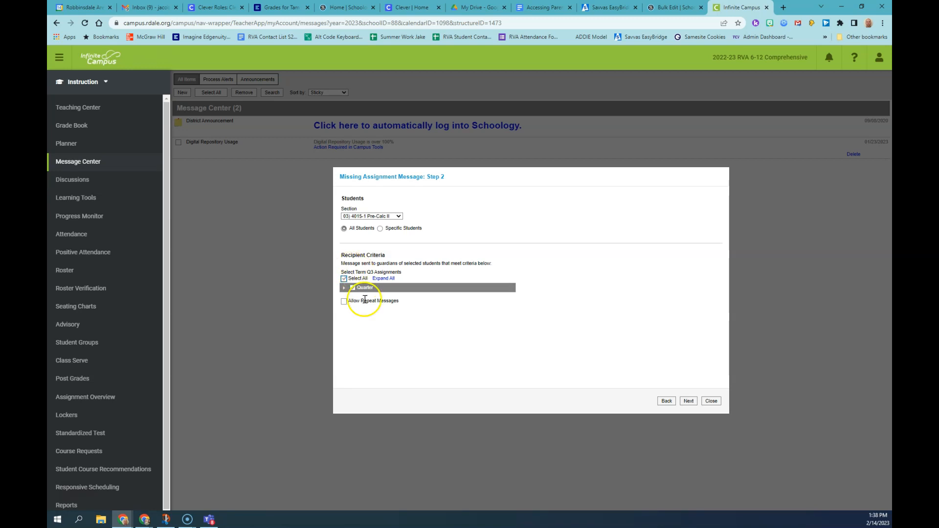
{"action": "left_click", "coordinate": [344, 302]}
{"action": "left_click", "coordinate": [688, 401]}
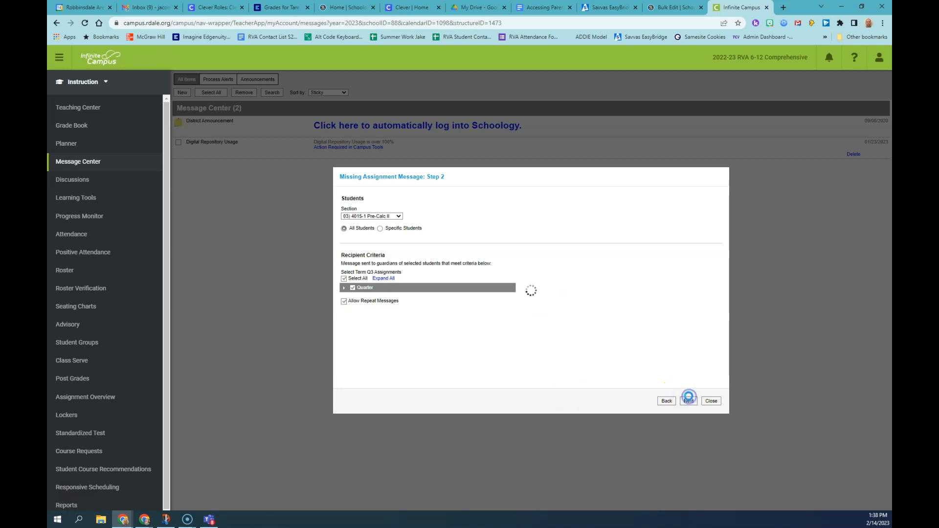